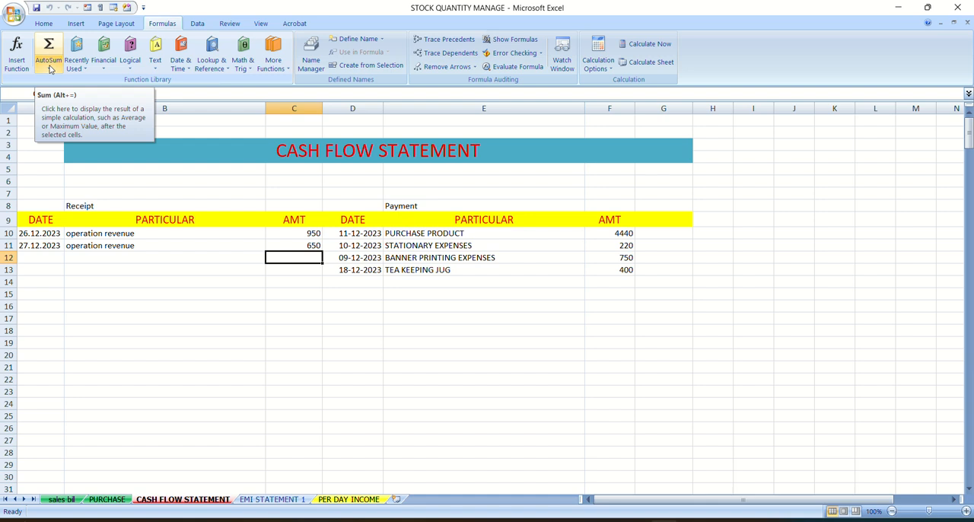
left_click(51, 69)
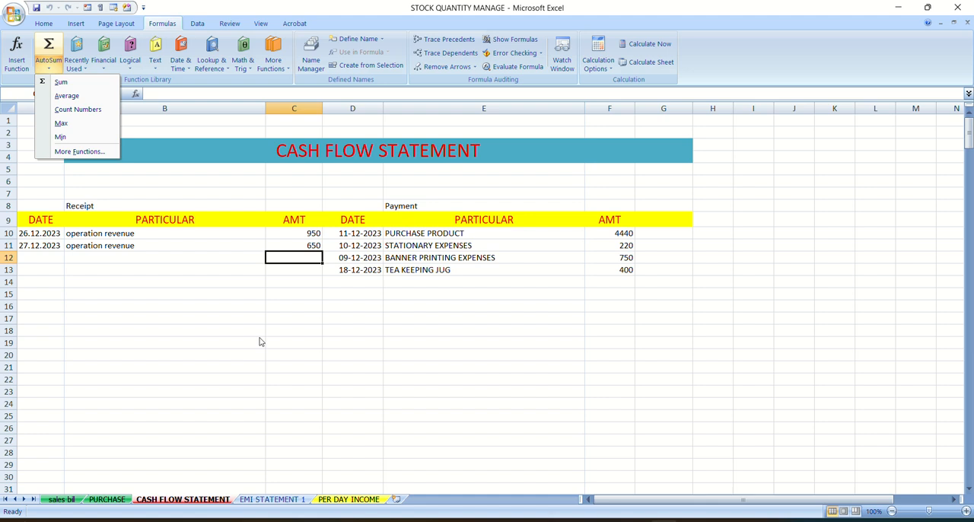
left_click(514, 289)
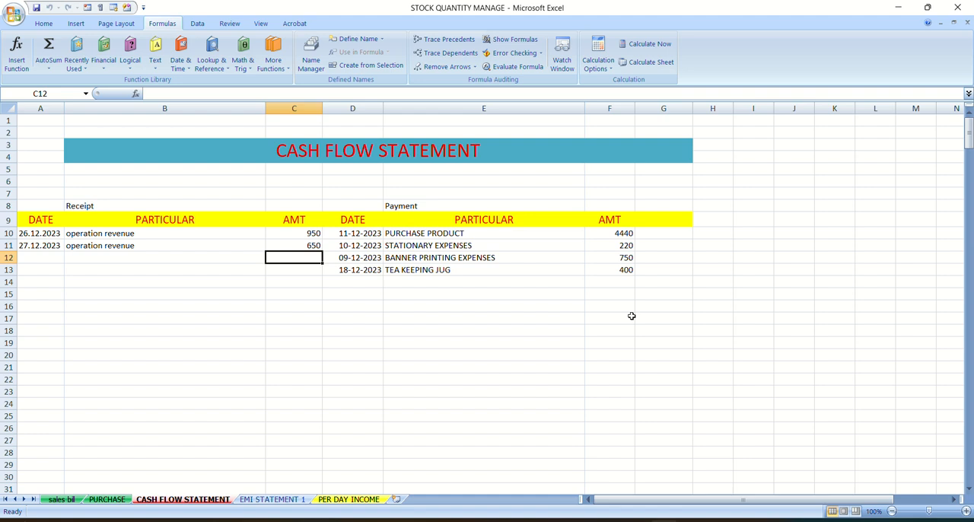
- Total the payment amounts F10:F13 into F14 with AutoSum and inspect the resulting formula
left_click(624, 283)
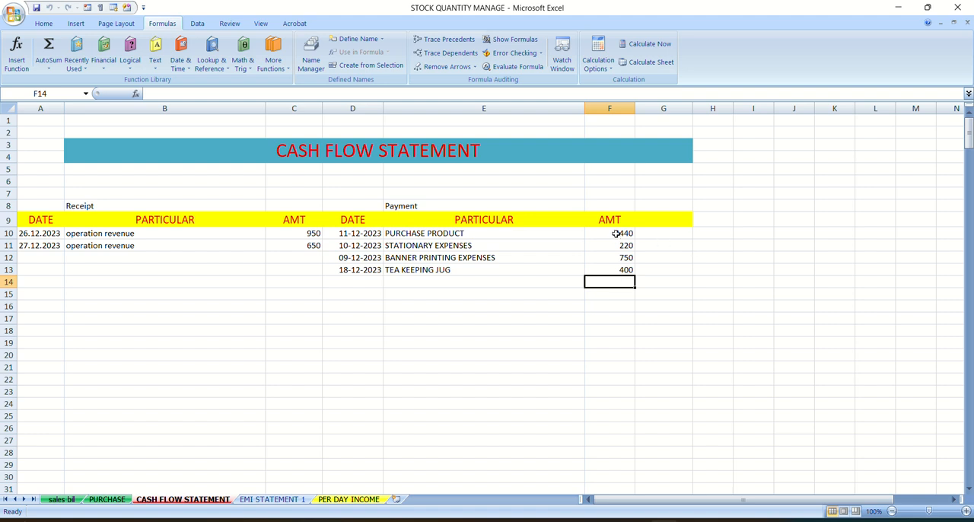
left_click_drag(615, 234, 611, 269)
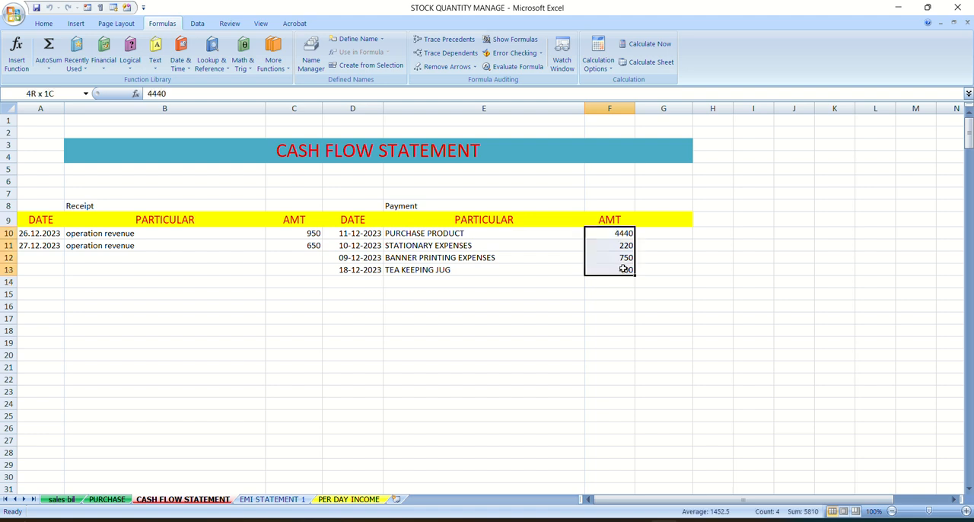
left_click(48, 52)
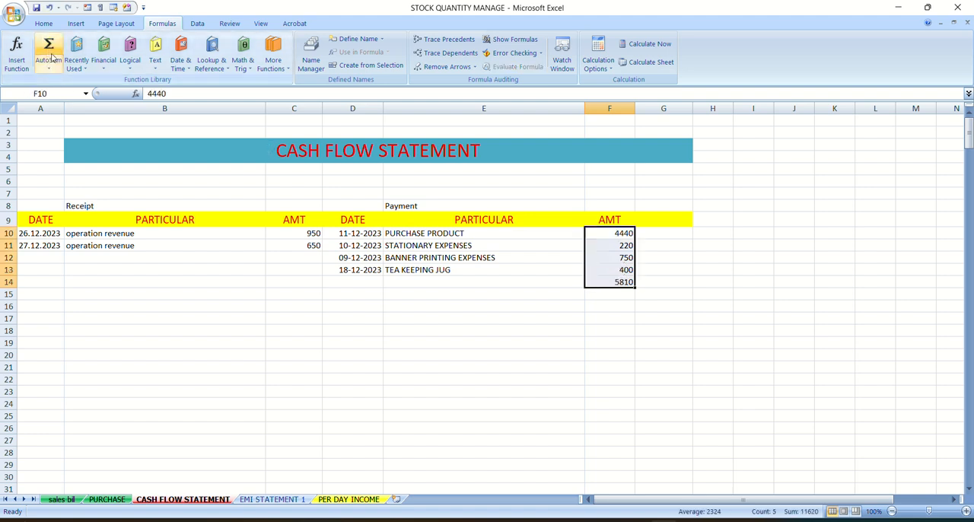
left_click(625, 294)
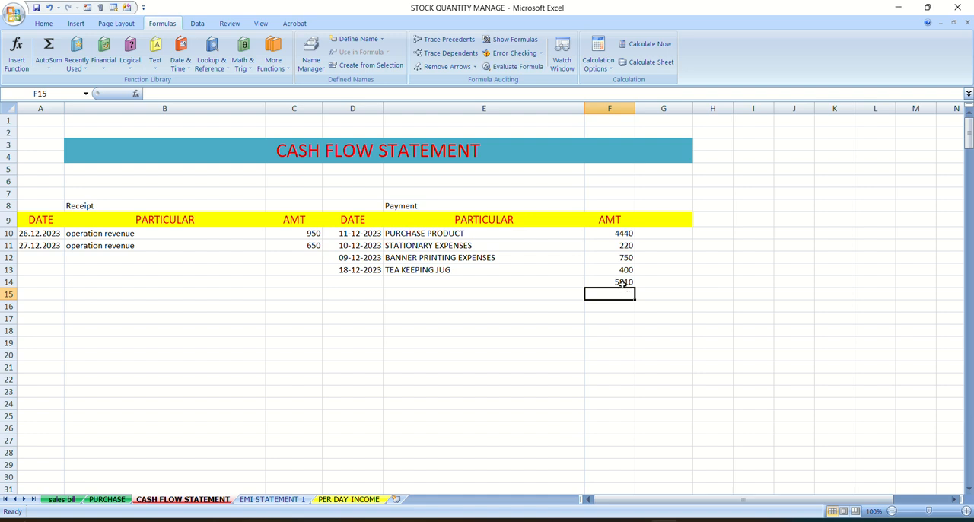
left_click(622, 283)
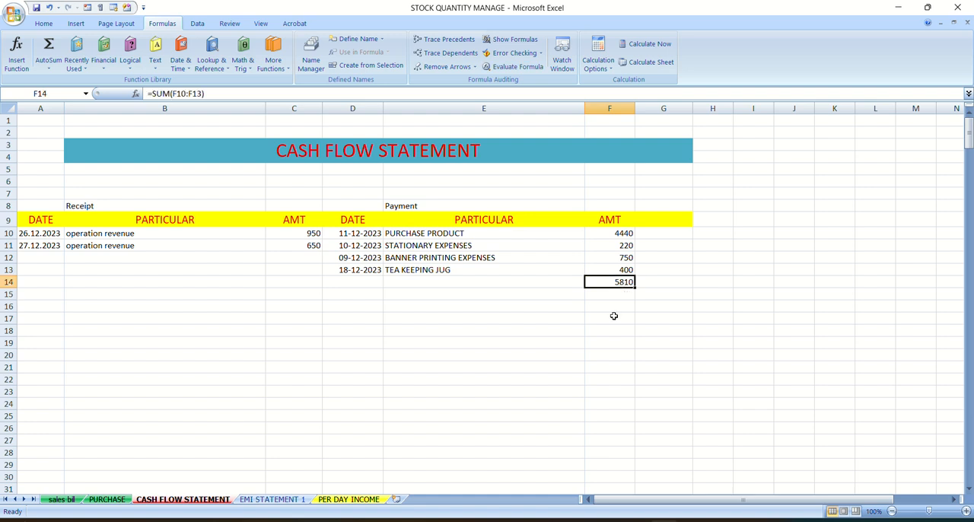
double_click(616, 282)
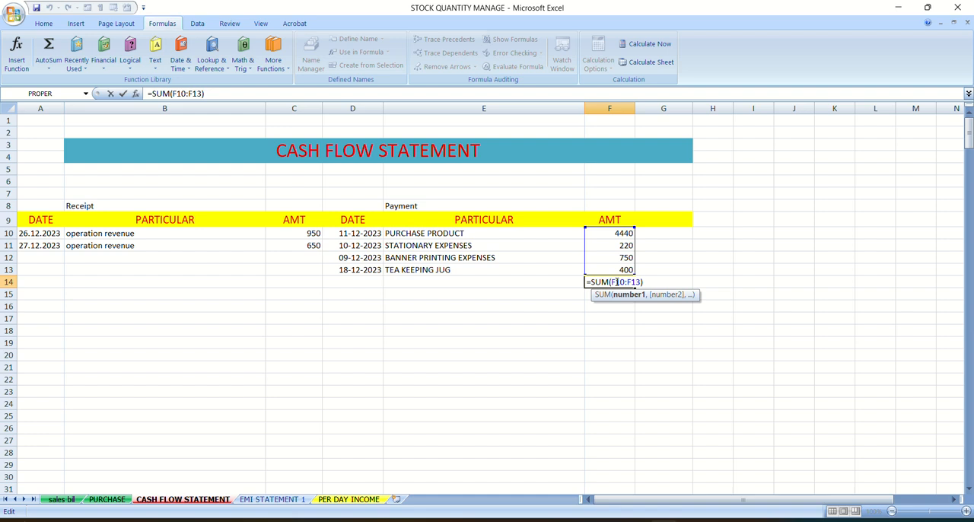
key("Escape")
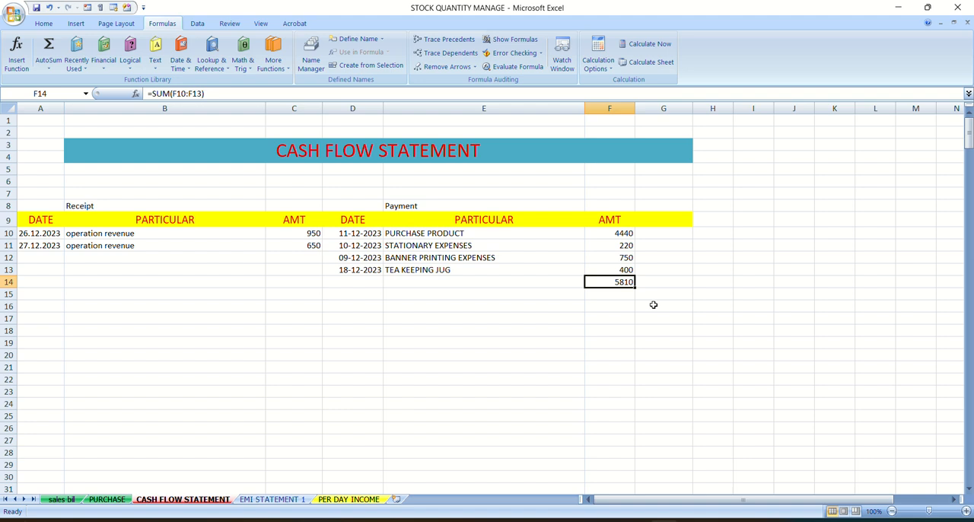
- Make the payment total in cell F14 bold
left_click(633, 305)
left_click(624, 285)
key("ctrl+b")
left_click(651, 293)
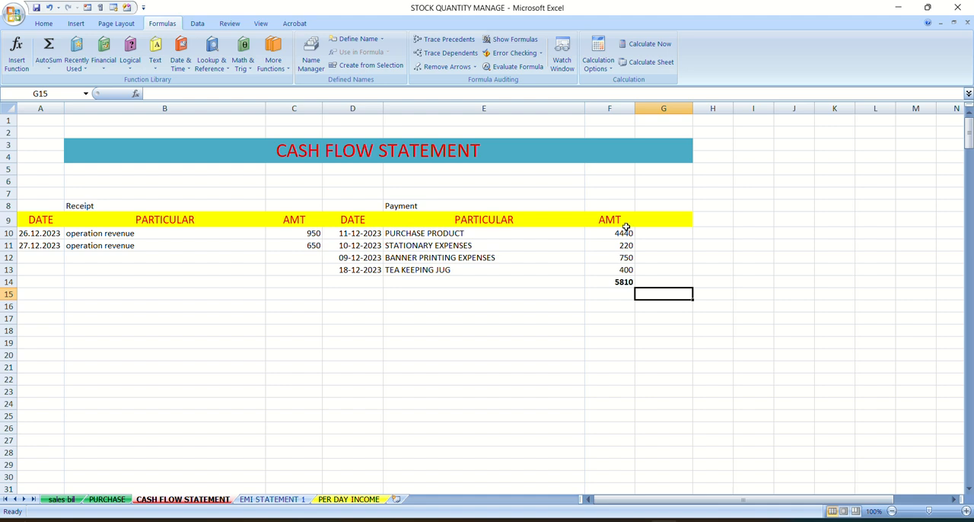
- Replace the content of F14 with a manually entered formula, =sum(F10:F13)
left_click(617, 283)
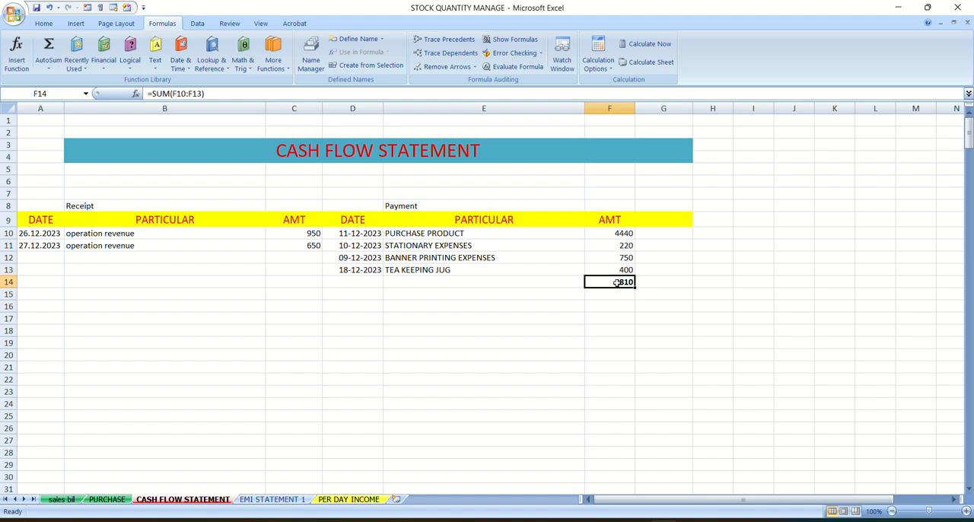
key("Delete")
type("=")
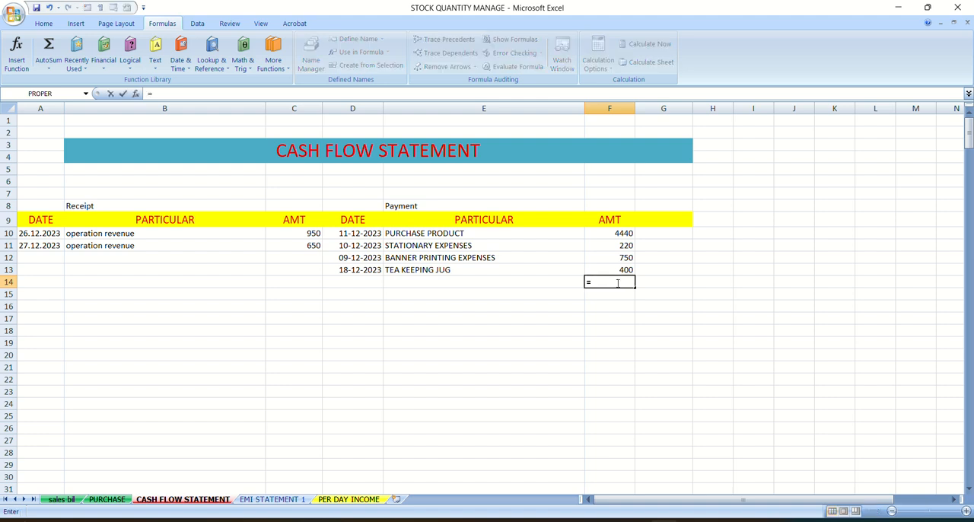
type("sum")
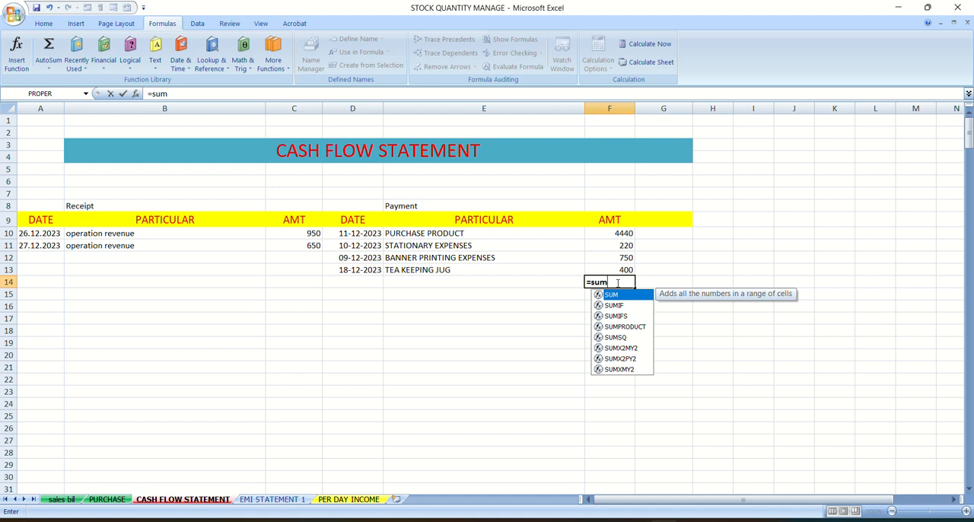
type("(")
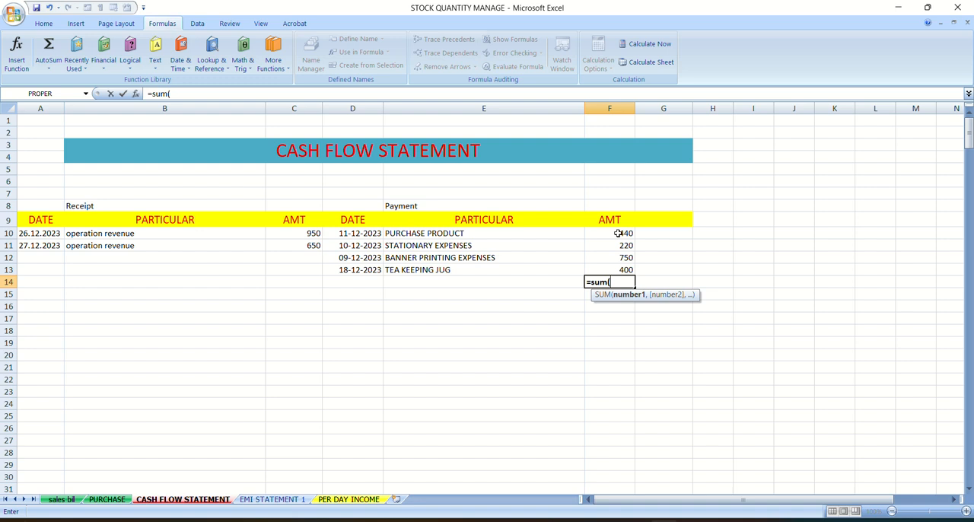
left_click_drag(618, 233, 623, 269)
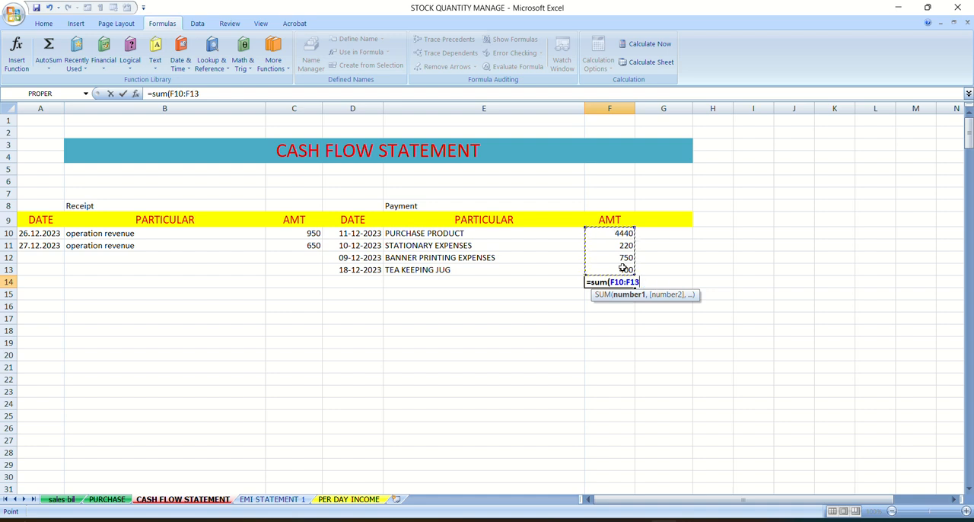
type(")")
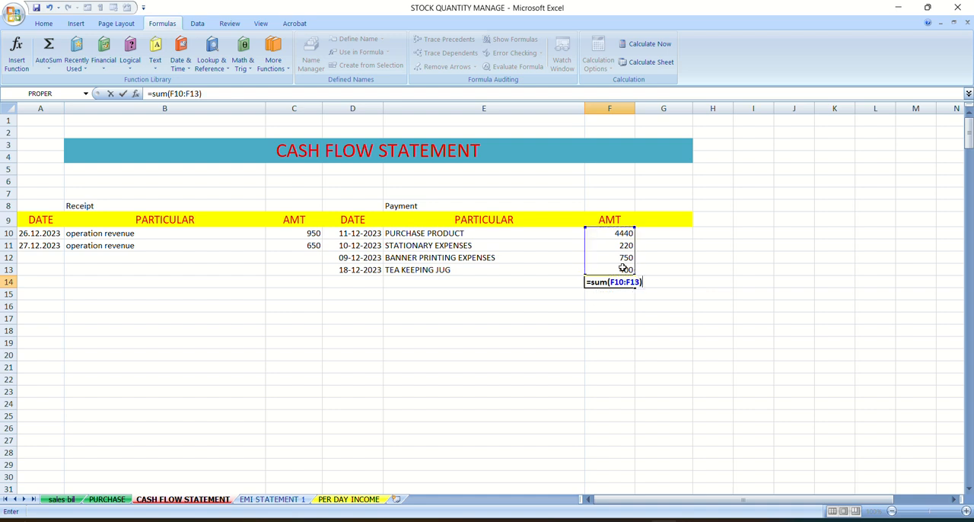
key("Return")
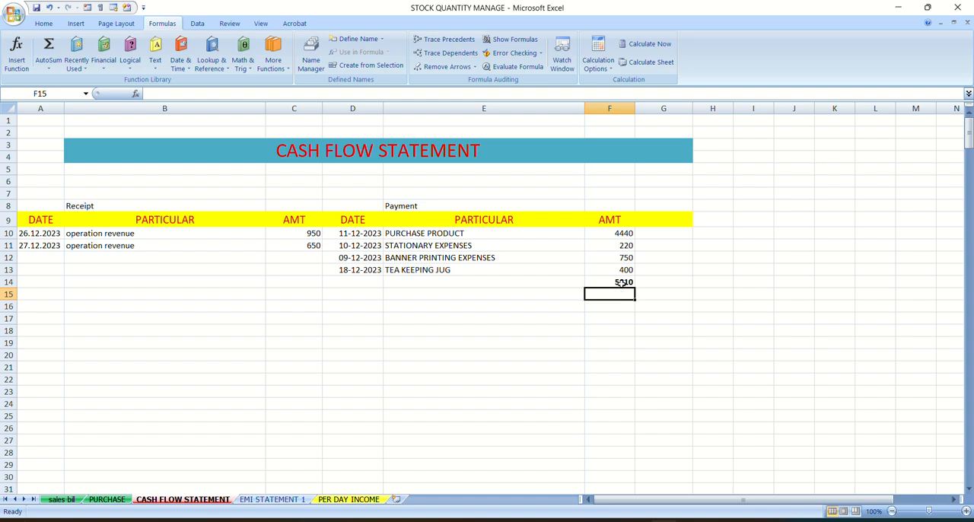
- Clear the payment total in F14 and try AutoSum on the empty cell
left_click(621, 282)
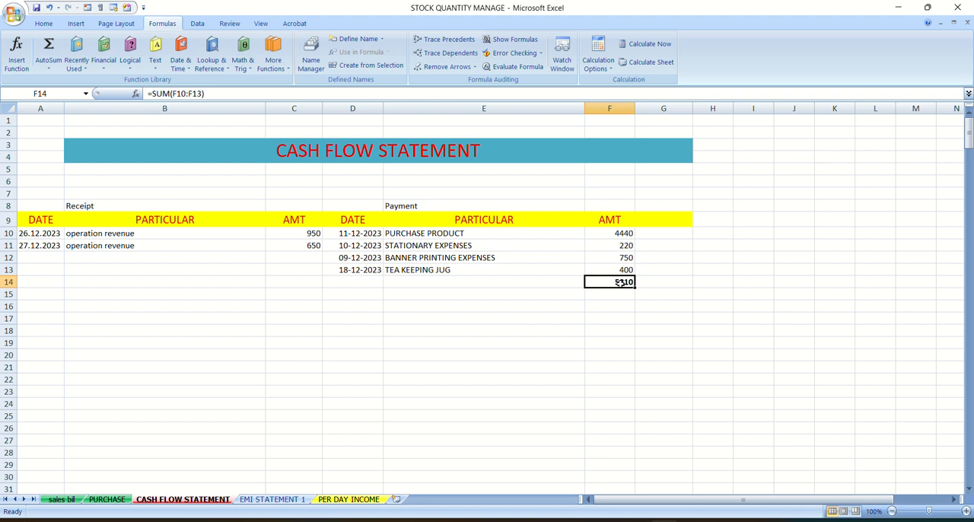
key("Delete")
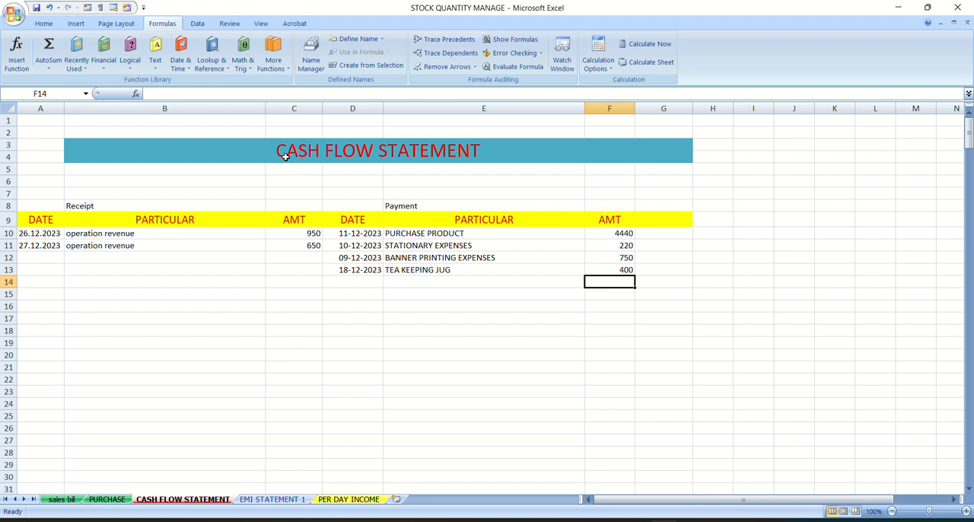
left_click(43, 23)
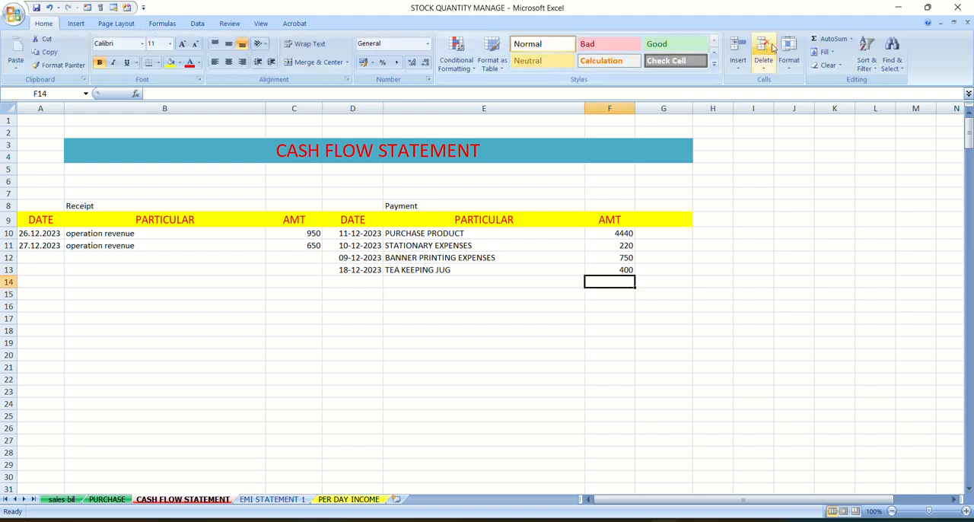
left_click(832, 42)
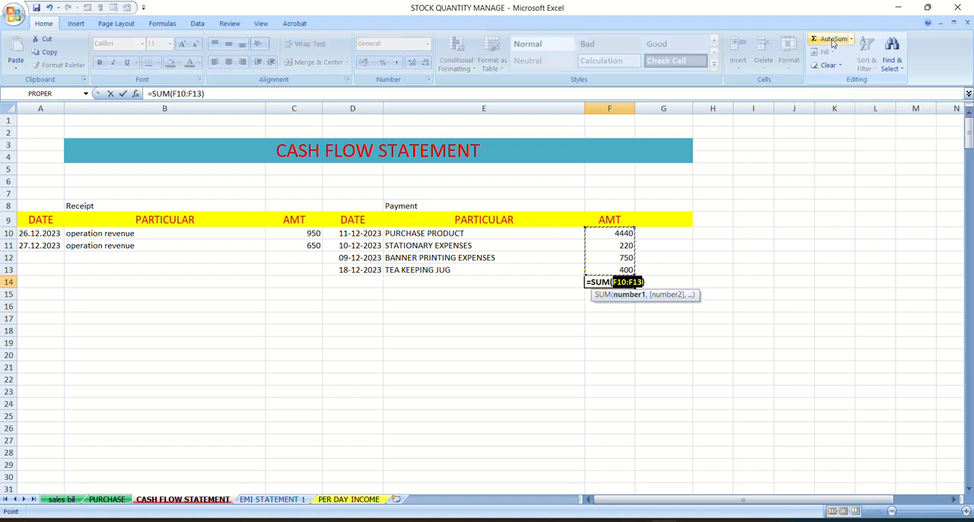
key("Escape")
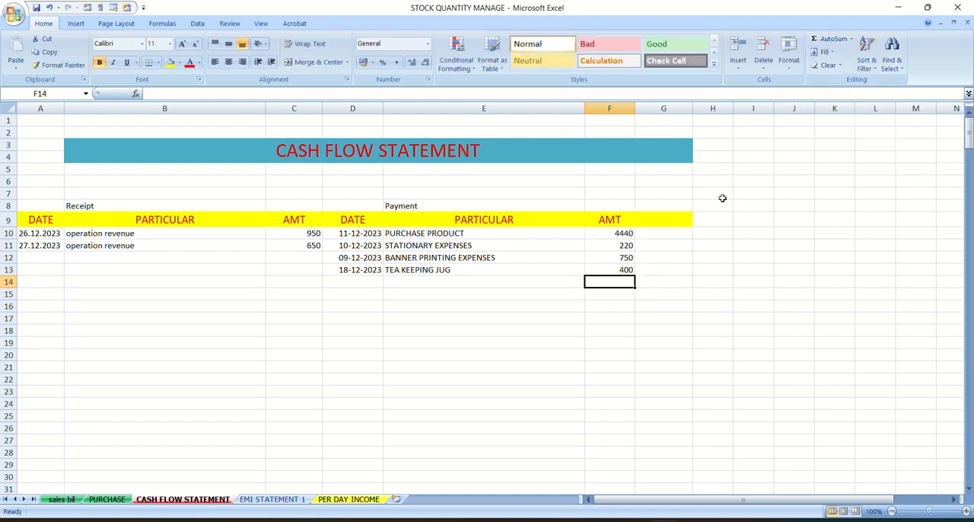
- Insert the total of payment amounts F10:F13 in cell F14 with AutoSum
left_click(616, 341)
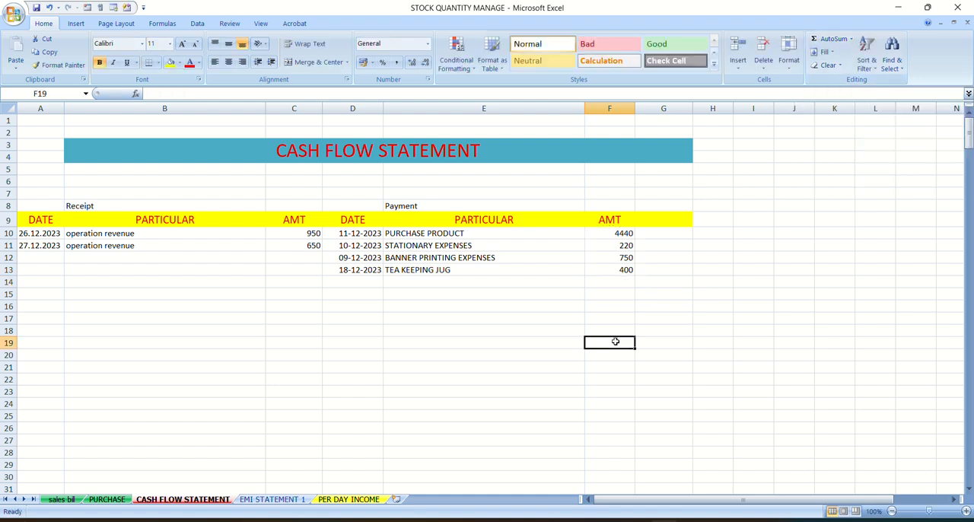
left_click(625, 280)
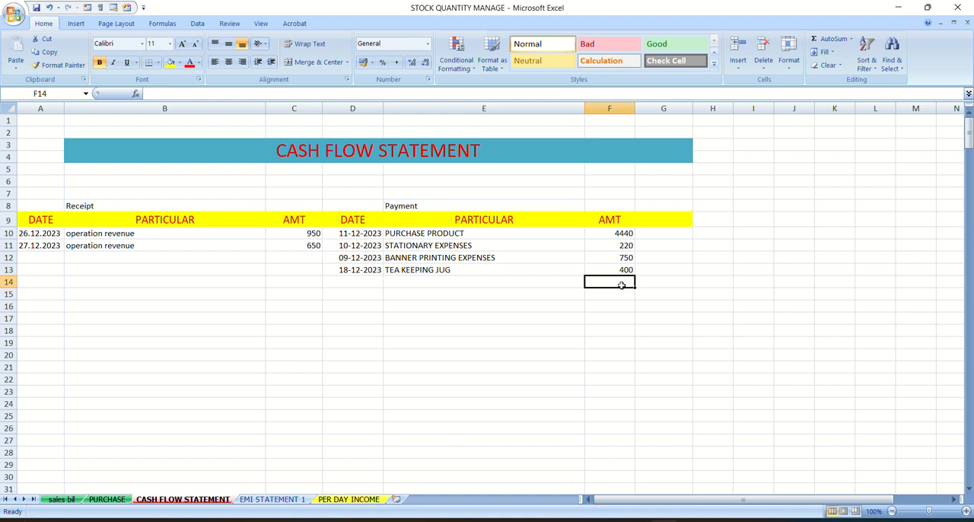
left_click(626, 296)
left_click(623, 278)
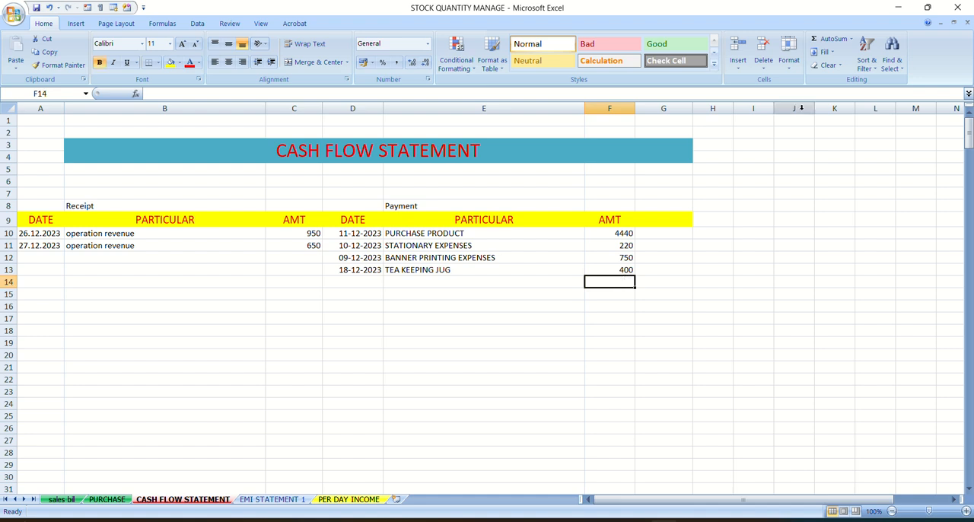
left_click(834, 40)
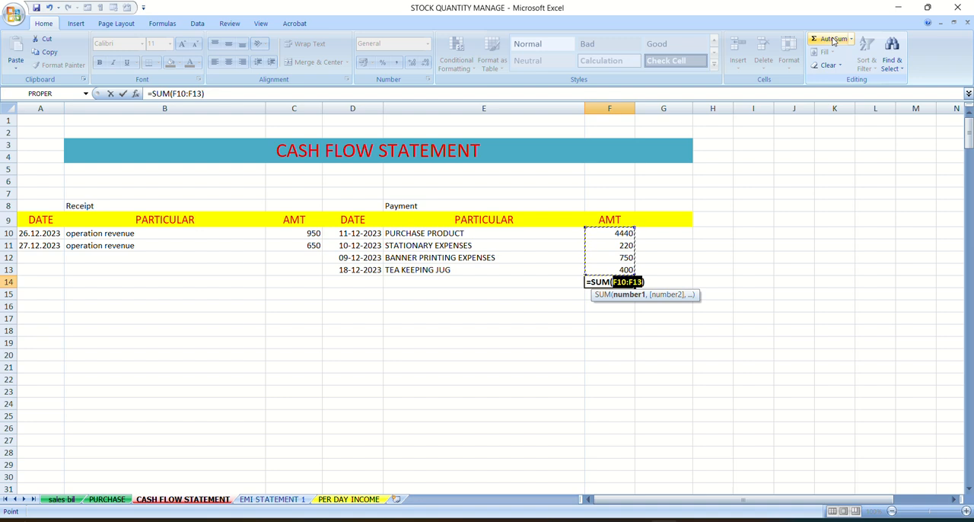
key("Return")
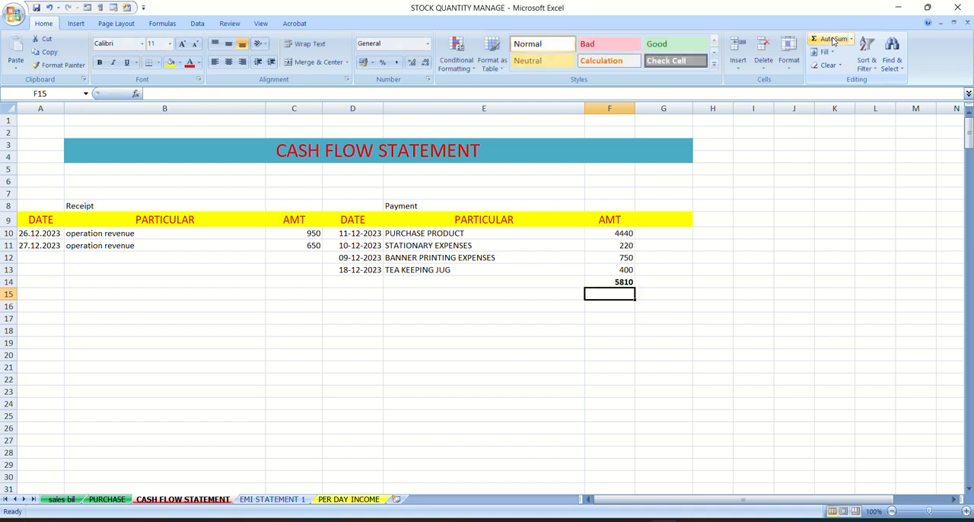
- Replace the total in F14 with =sum(F10,F12), adding only the purchase product and banner printing amounts, and check the formula's references
left_click(627, 281)
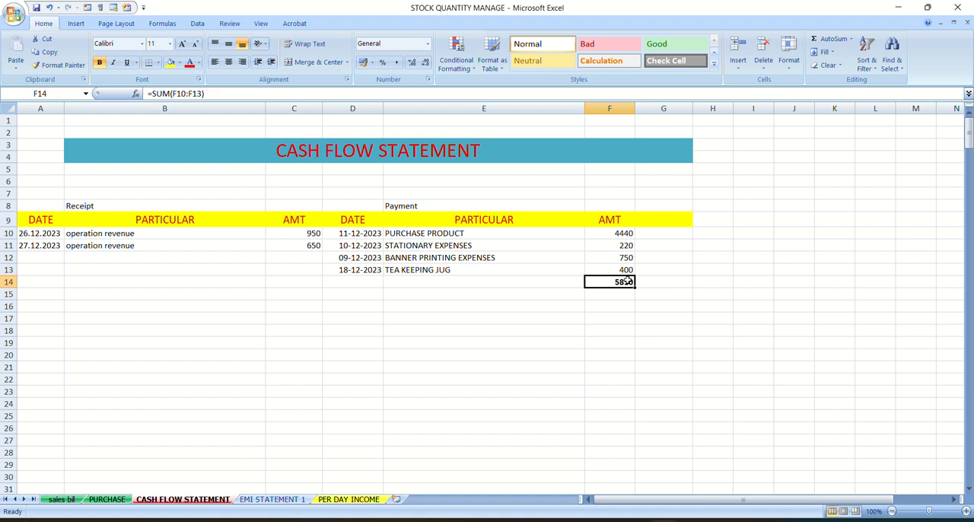
key("Delete")
type("=")
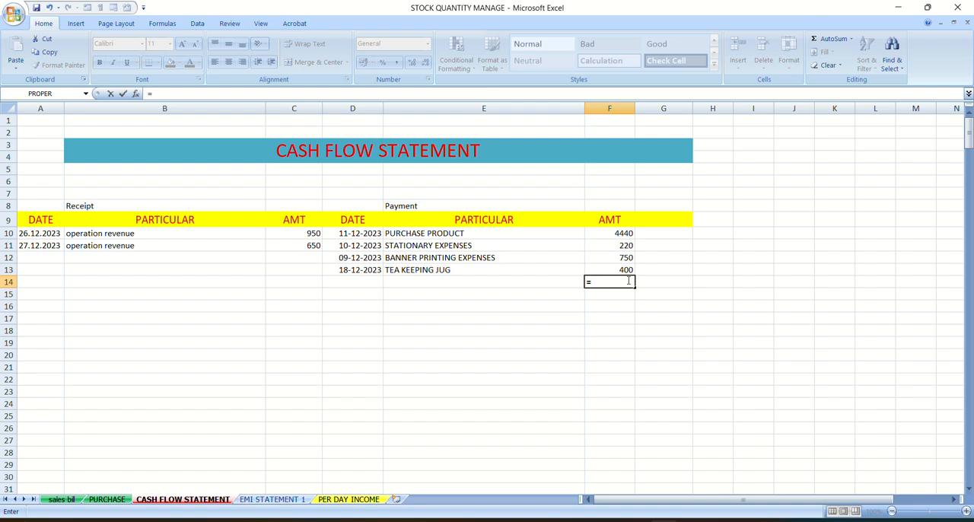
type("sum")
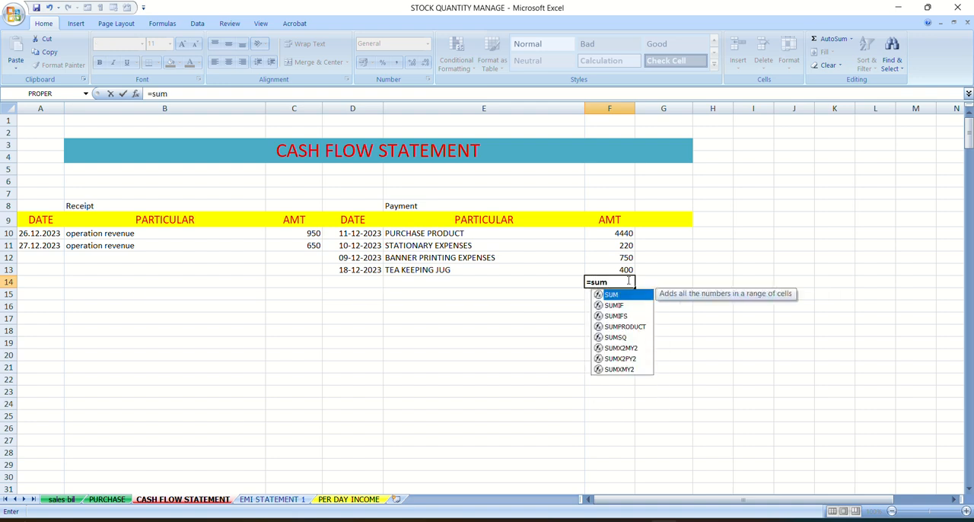
type("(")
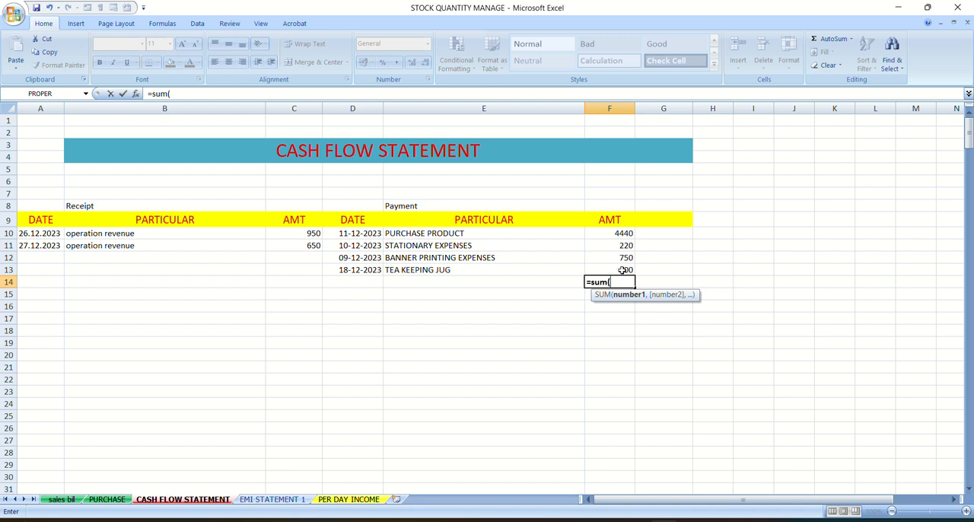
left_click(623, 271)
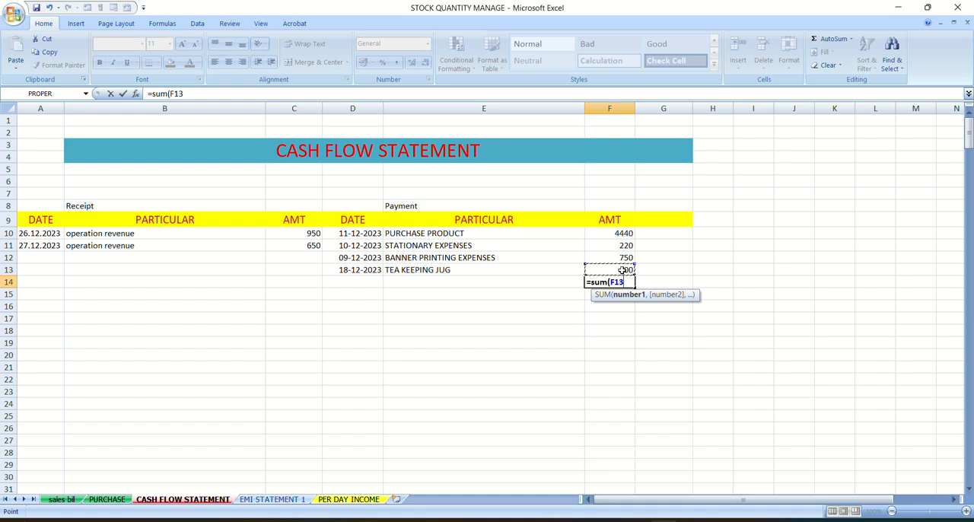
left_click(616, 233)
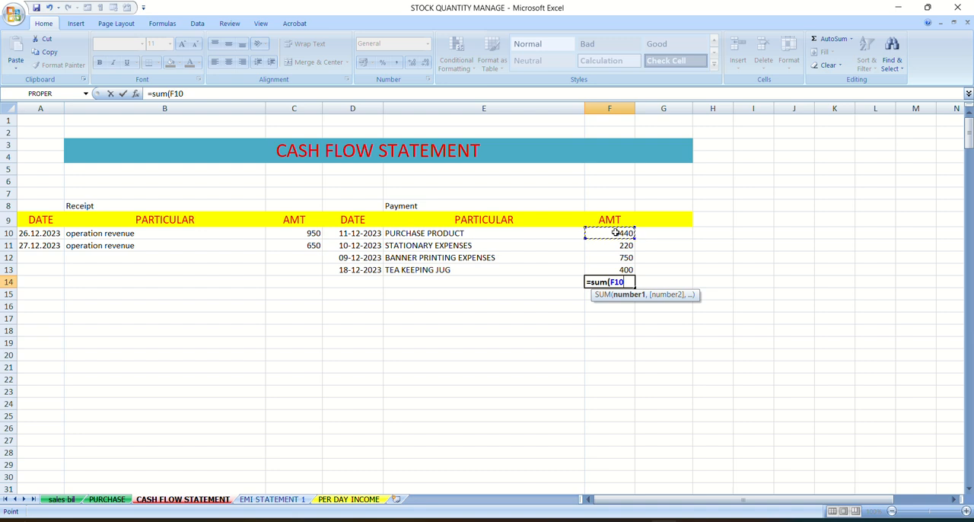
type(",")
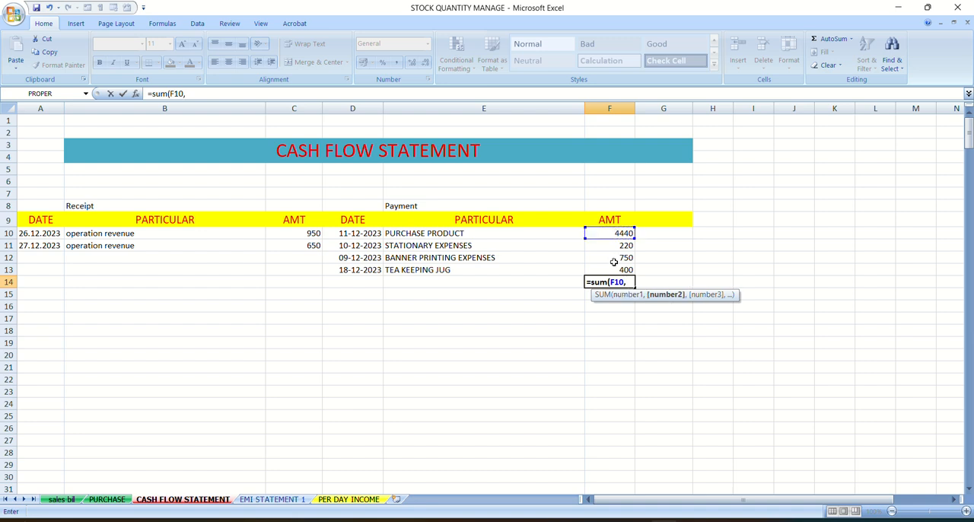
left_click(614, 261)
type(")")
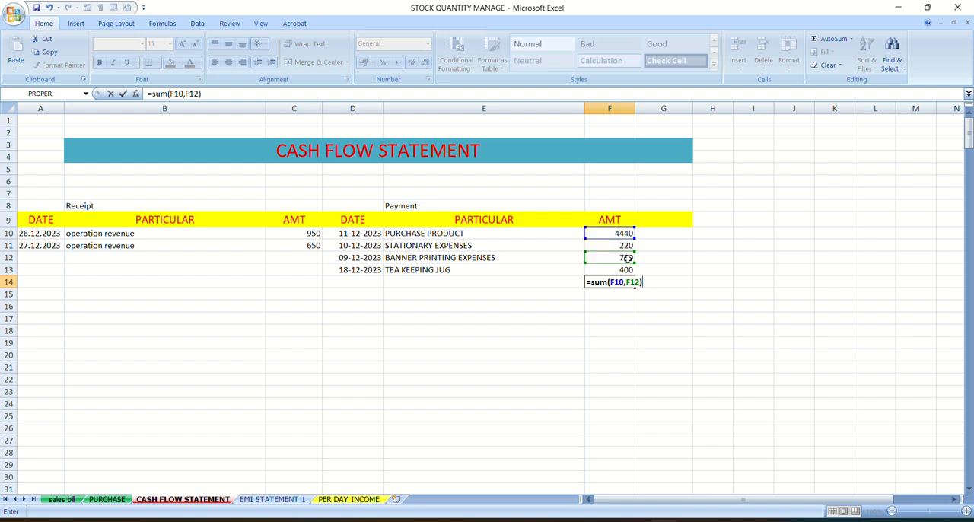
key("Return")
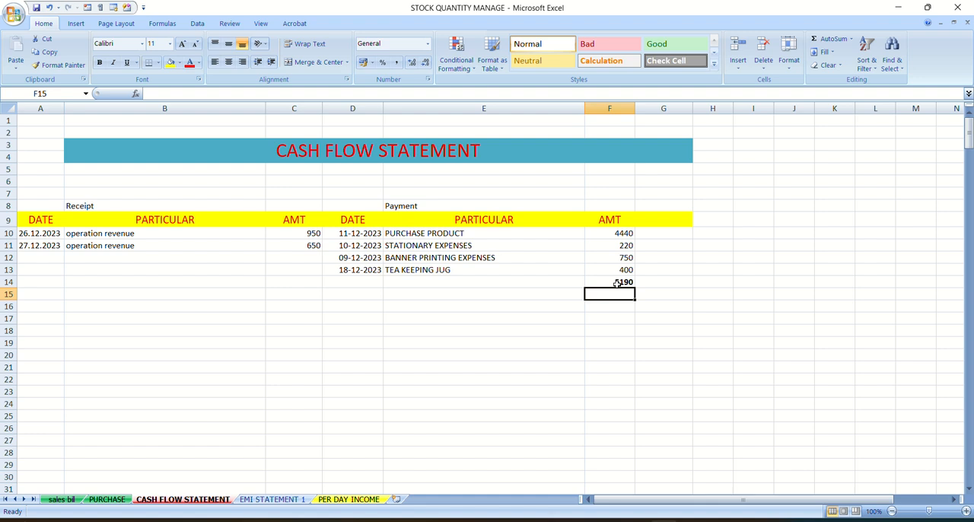
double_click(618, 283)
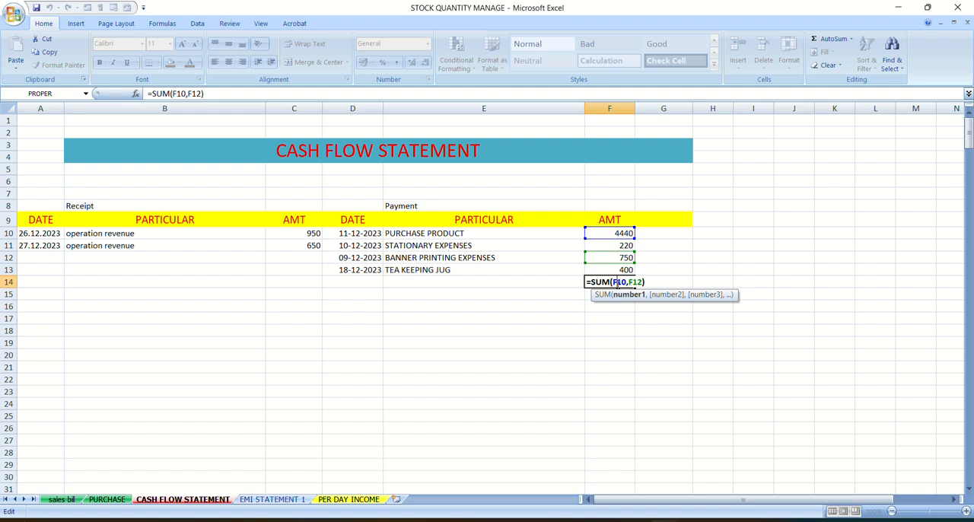
key("Escape")
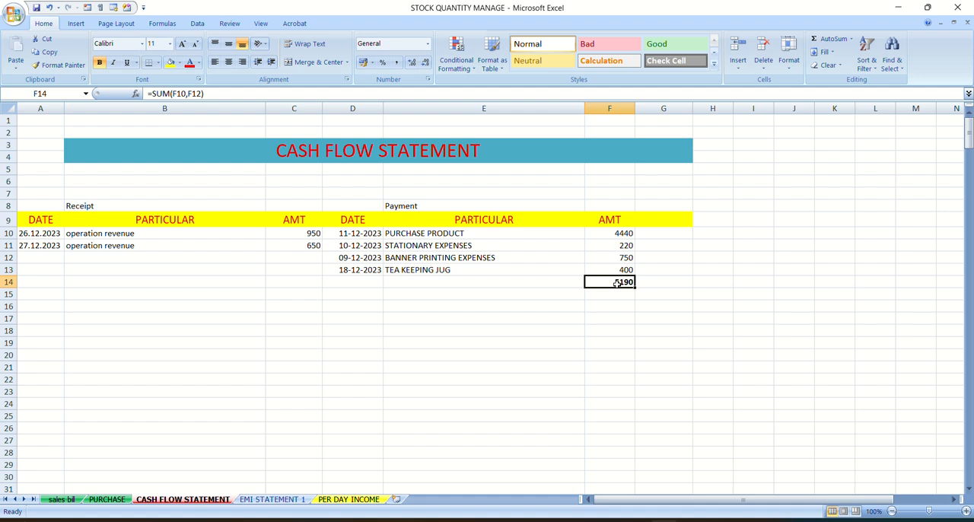
left_click(536, 317)
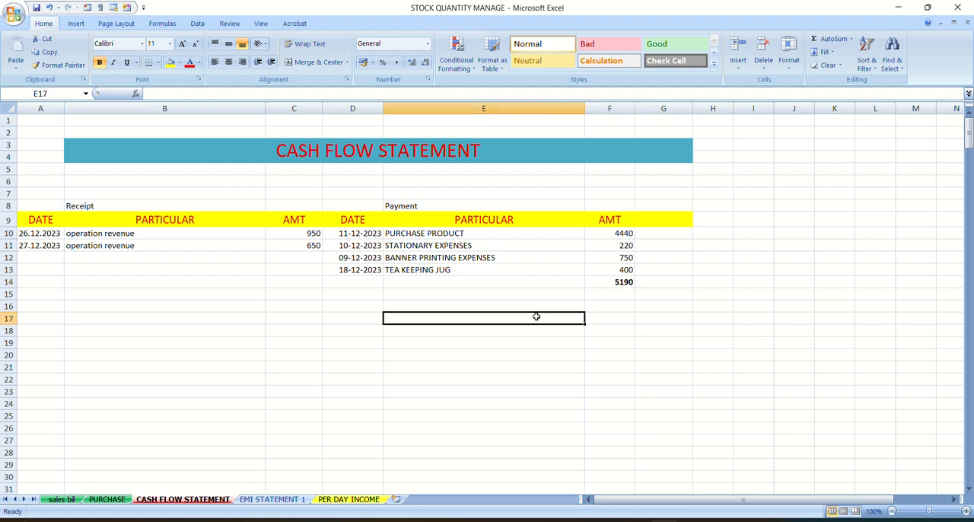